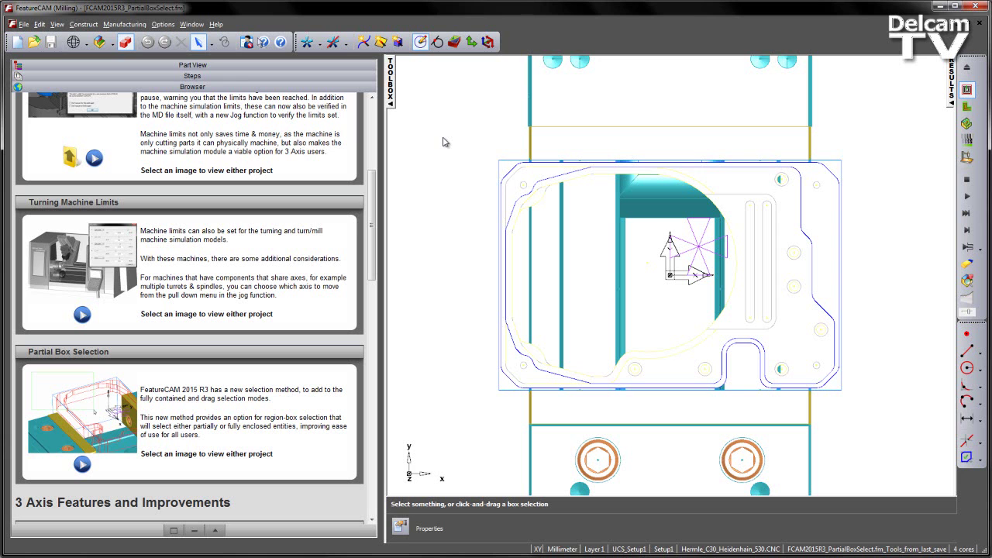
Show the Part View and expand its Curves and Solids groups
{"action": "left_click", "coordinate": [221, 66]}
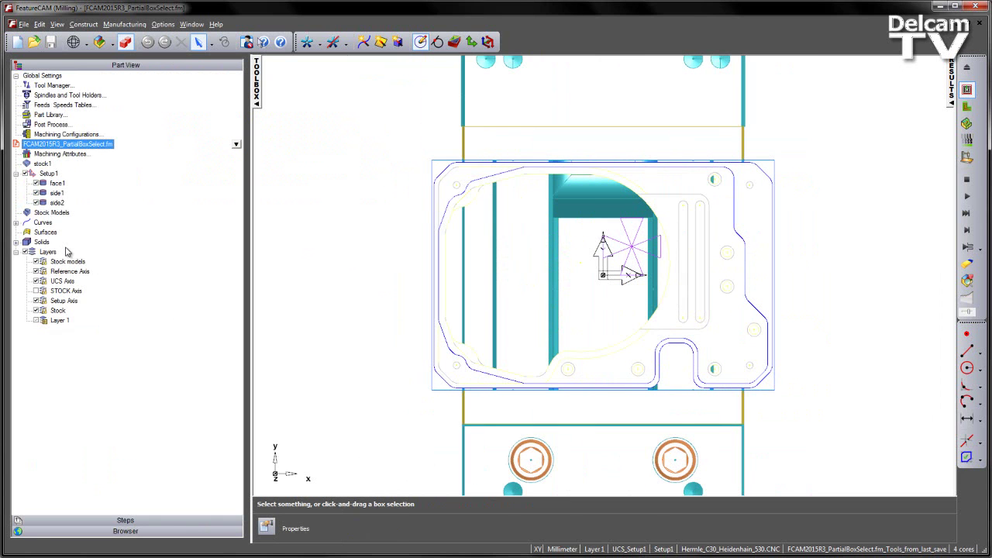
{"action": "left_click", "coordinate": [16, 223]}
{"action": "left_click", "coordinate": [16, 271]}
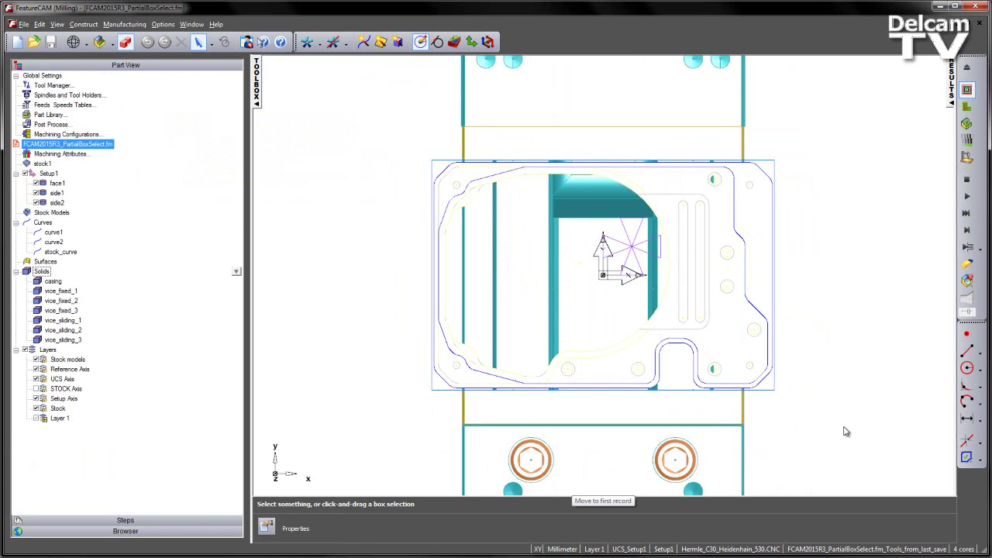
Hide the casing solid held between the vice jaws
{"action": "middle_click_drag", "start_coordinate": [683, 462], "coordinate": [565, 258]}
{"action": "scroll", "coordinate": [608, 190], "scroll_direction": "down", "scroll_amount": 3}
{"action": "middle_click_drag", "start_coordinate": [609, 191], "coordinate": [447, 255]}
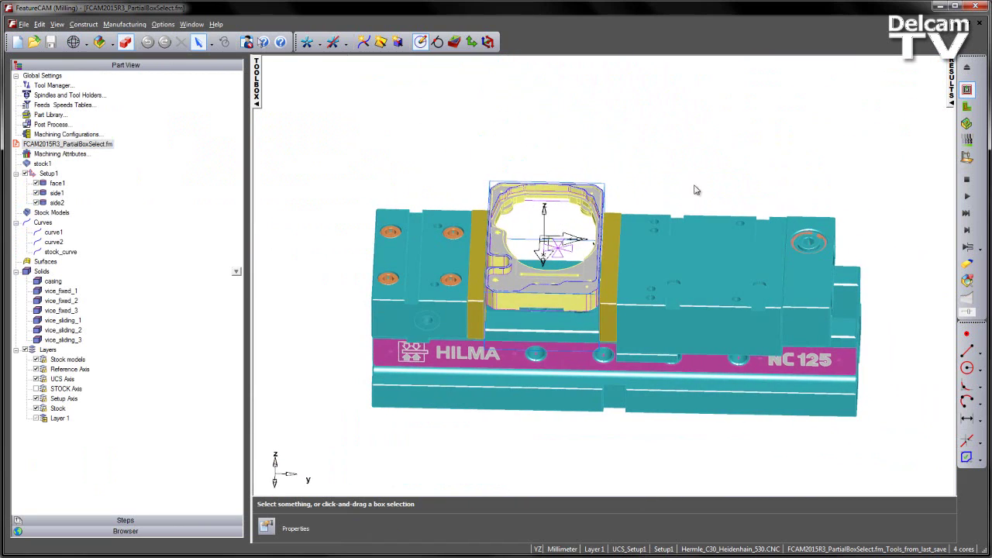
{"action": "middle_click_drag", "start_coordinate": [749, 388], "coordinate": [775, 365]}
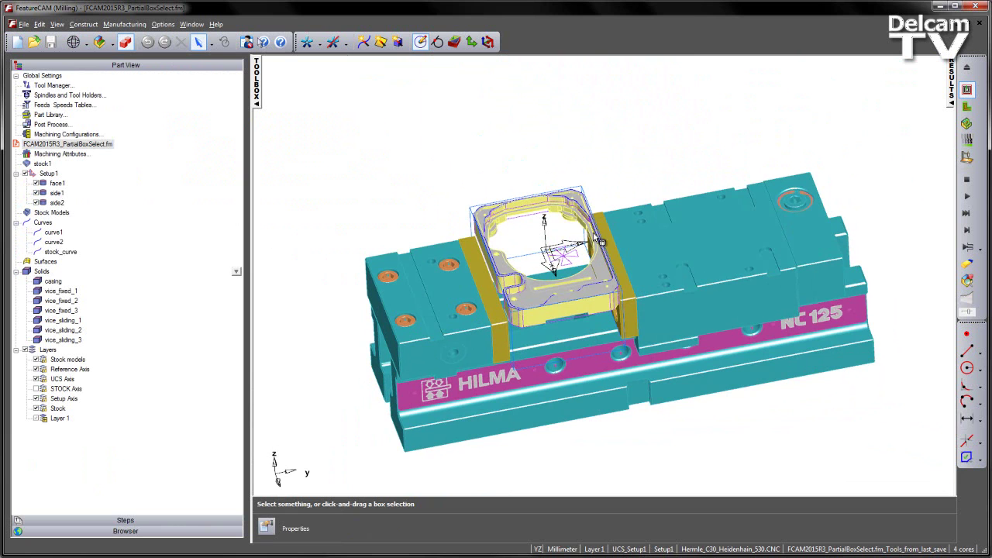
{"action": "middle_click_drag", "start_coordinate": [682, 308], "coordinate": [683, 290], "text": "shift"}
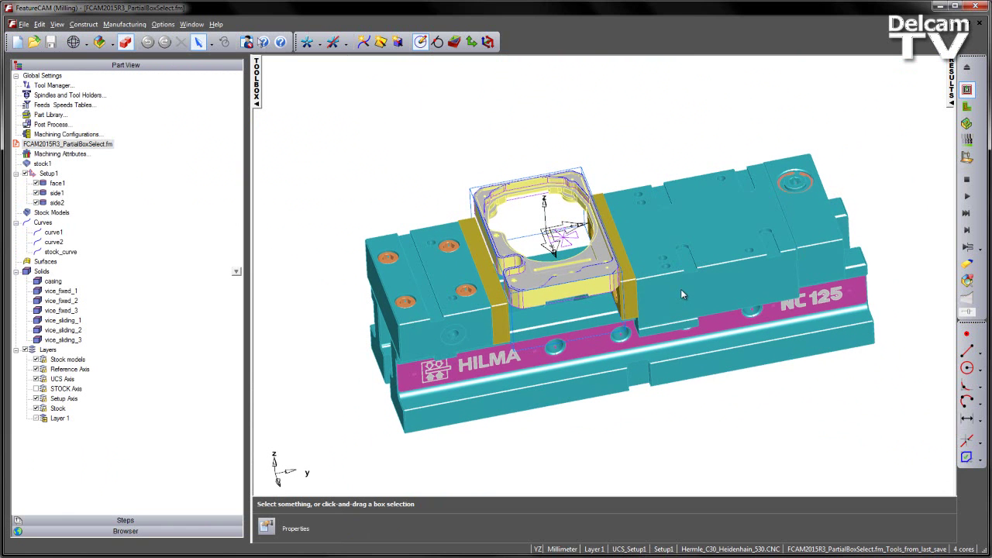
{"action": "middle_click_drag", "start_coordinate": [519, 287], "coordinate": [507, 266]}
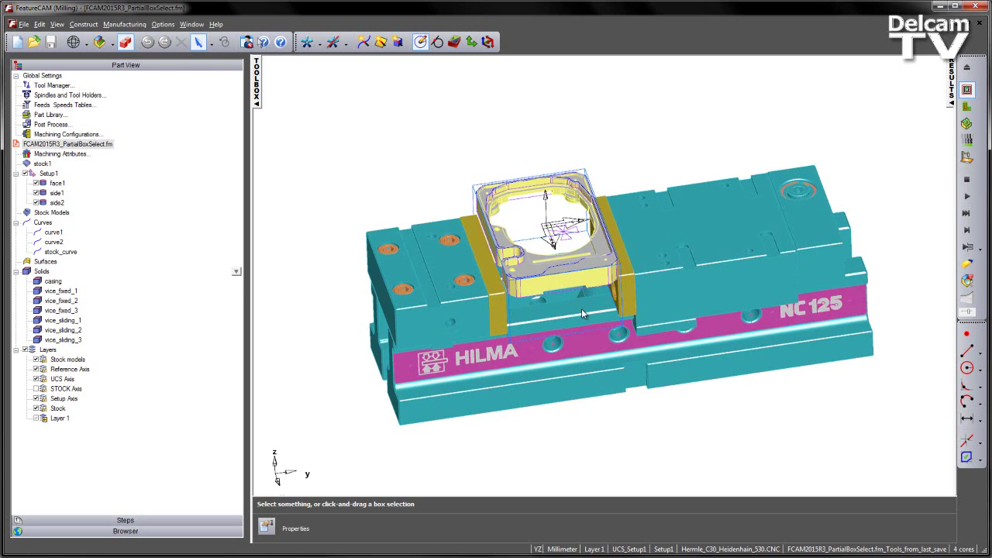
{"action": "left_click", "coordinate": [52, 282]}
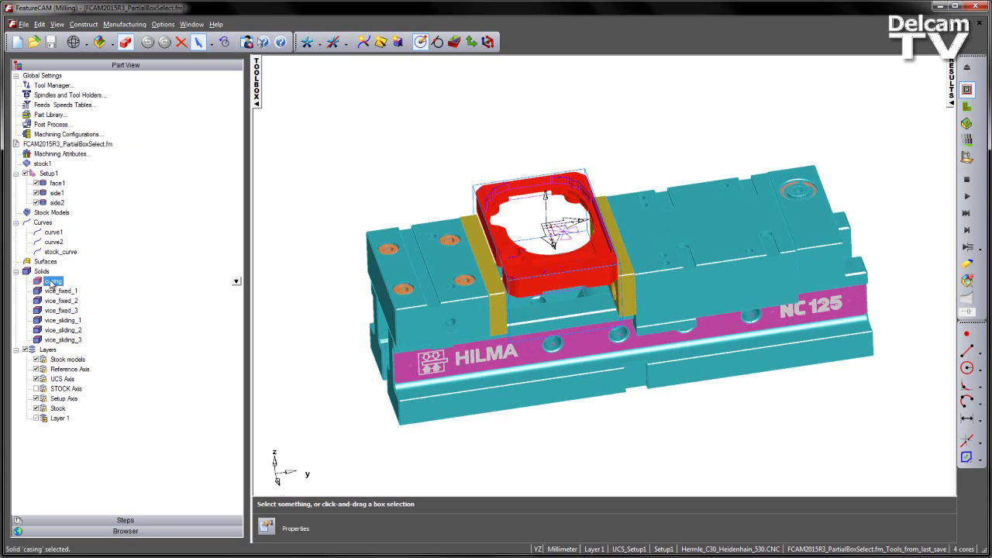
{"action": "left_click", "coordinate": [236, 281]}
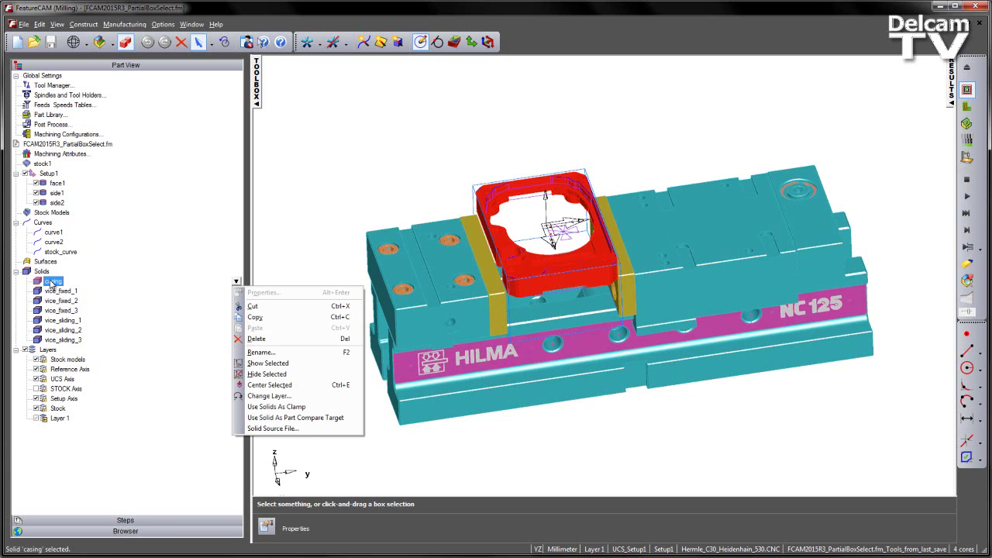
{"action": "left_click", "coordinate": [293, 374]}
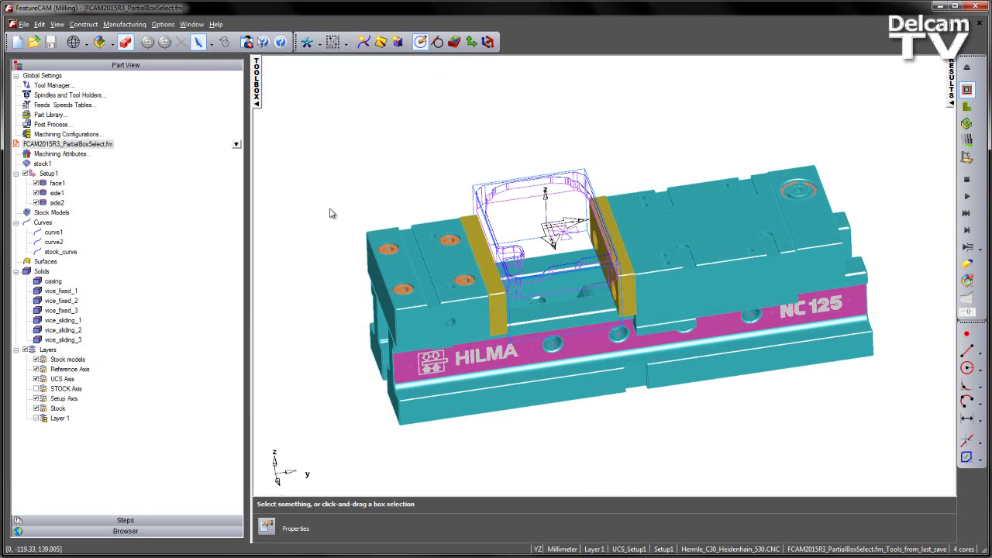
{"action": "left_click", "coordinate": [212, 44]}
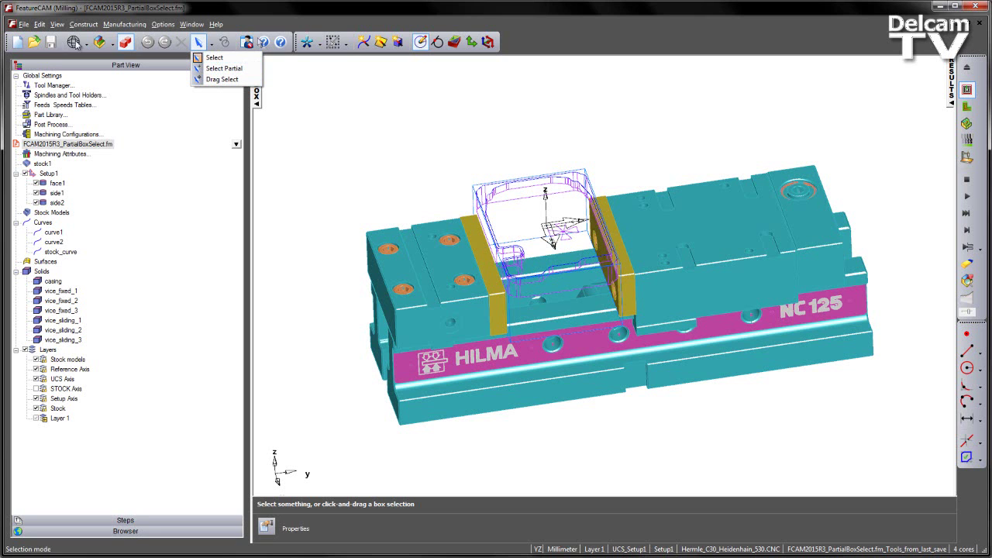
{"action": "left_click", "coordinate": [40, 24]}
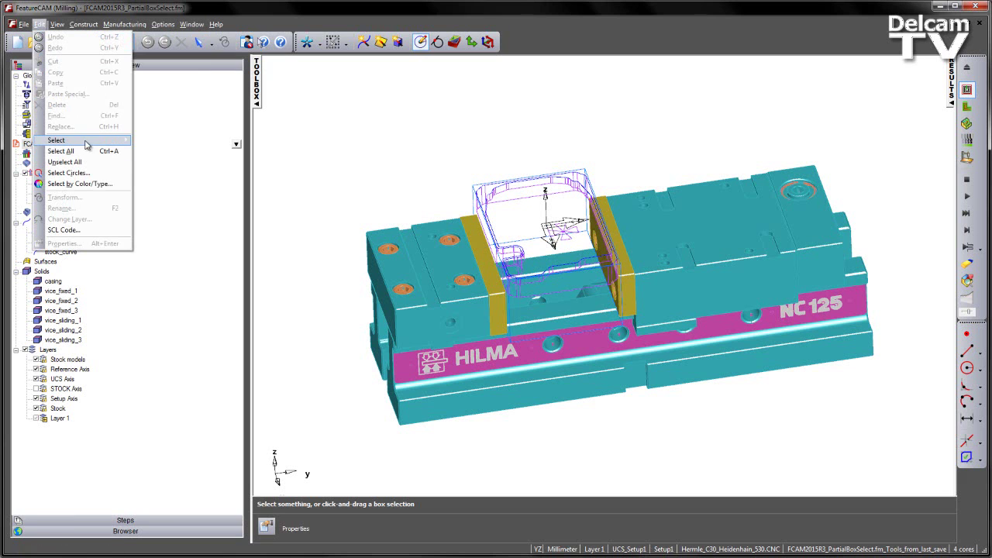
{"action": "mouse_move", "coordinate": [122, 140]}
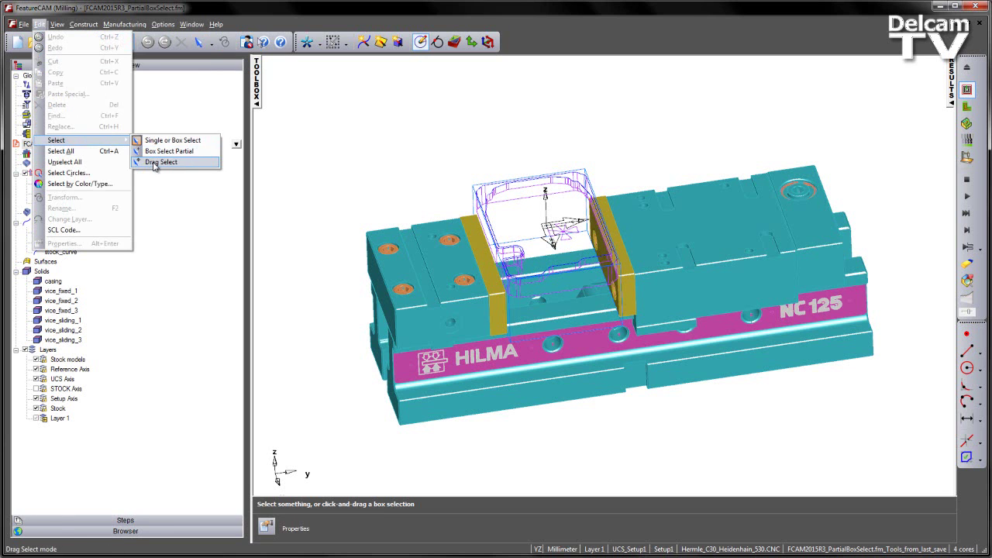
{"action": "left_click", "coordinate": [290, 162]}
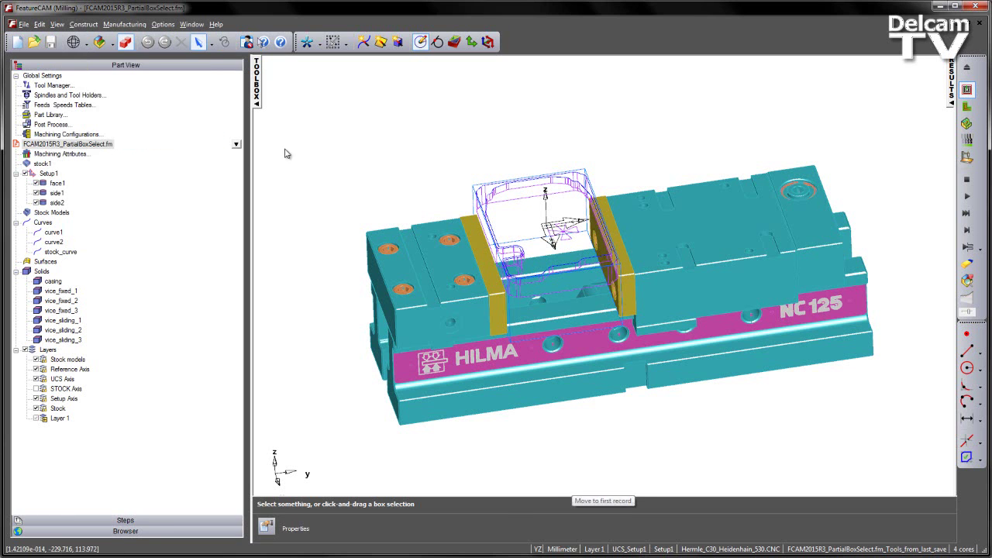
{"action": "left_click", "coordinate": [211, 43]}
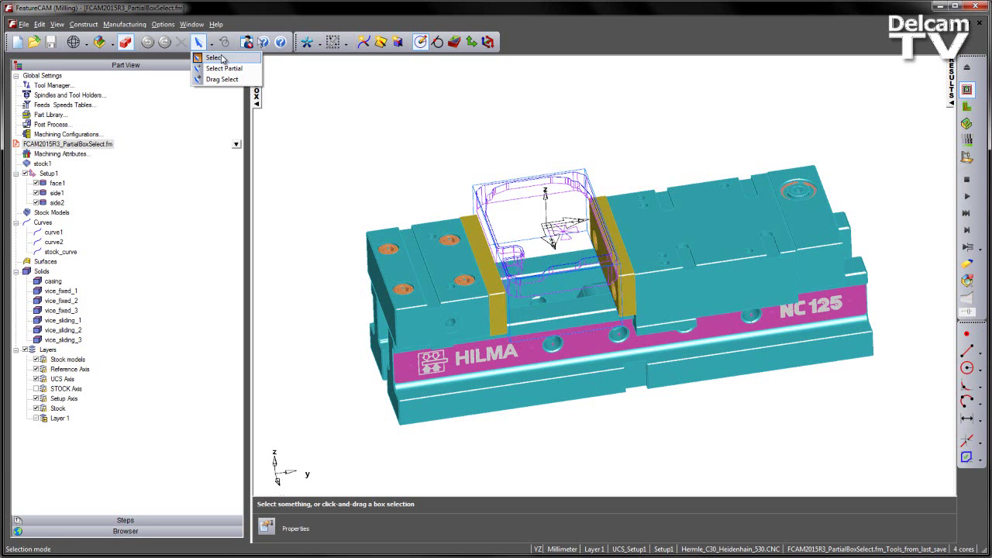
{"action": "left_click", "coordinate": [396, 111]}
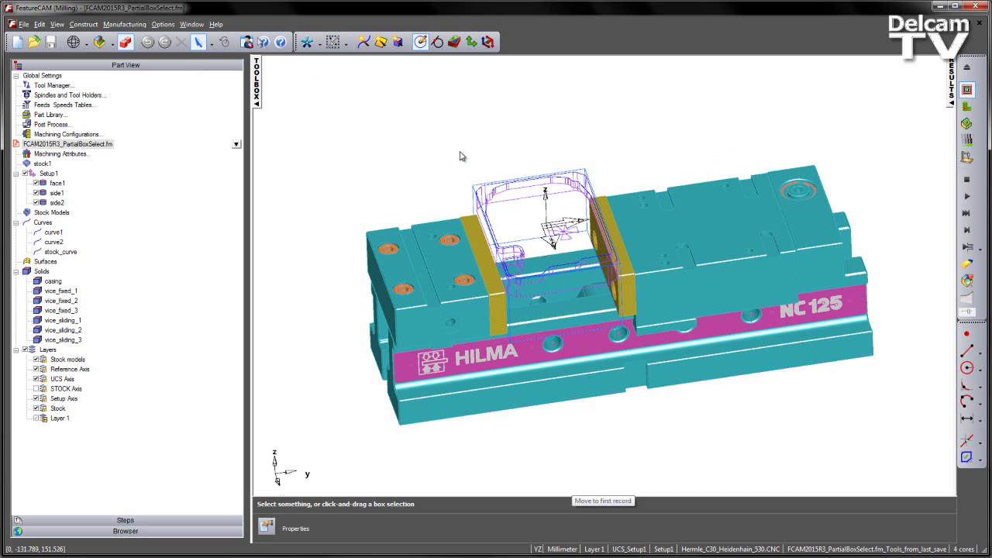
Try to box-select the part's features and curves in the standard Select mode, and clear the selection
{"action": "left_click_drag", "start_coordinate": [461, 151], "coordinate": [648, 303]}
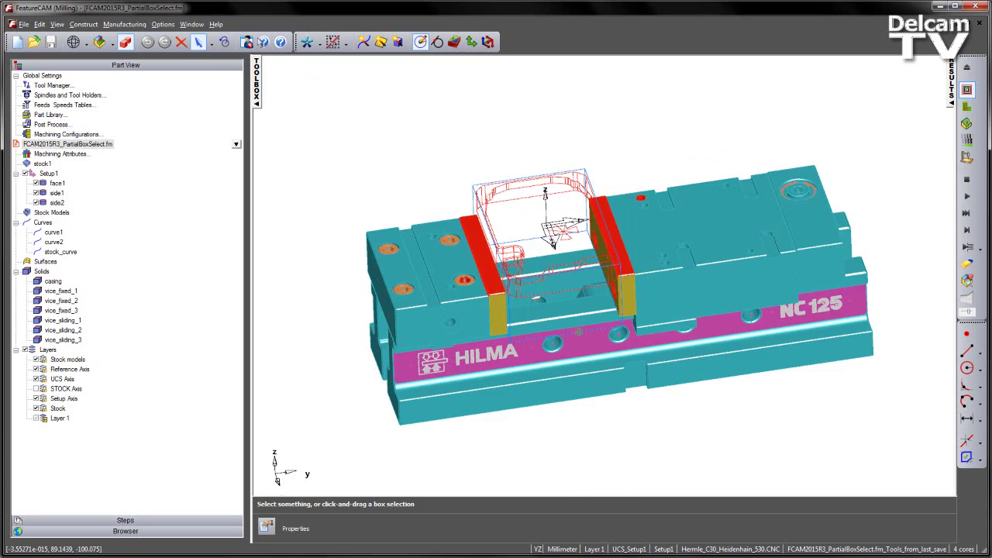
{"action": "middle_click_drag", "start_coordinate": [579, 332], "coordinate": [581, 302]}
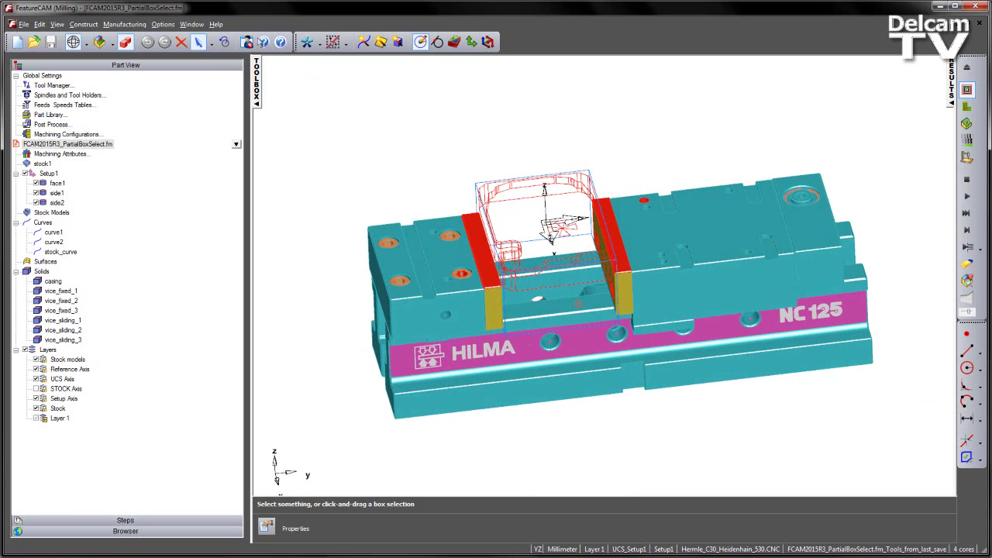
{"action": "left_click", "coordinate": [607, 104]}
Switch to Select Partial and box-select the features and curves by crossing the upper middle of the part's wireframe
{"action": "middle_click_drag", "start_coordinate": [541, 236], "coordinate": [523, 150]}
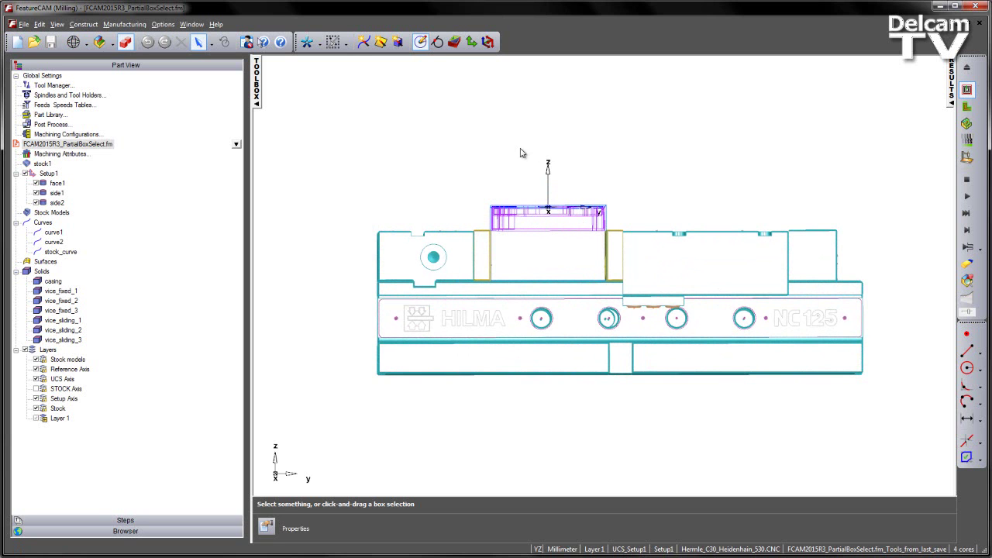
{"action": "mouse_move", "coordinate": [486, 147]}
{"action": "middle_mouse_down"}
{"action": "mouse_move", "coordinate": [531, 217]}
{"action": "mouse_move", "coordinate": [563, 236]}
{"action": "middle_mouse_up"}
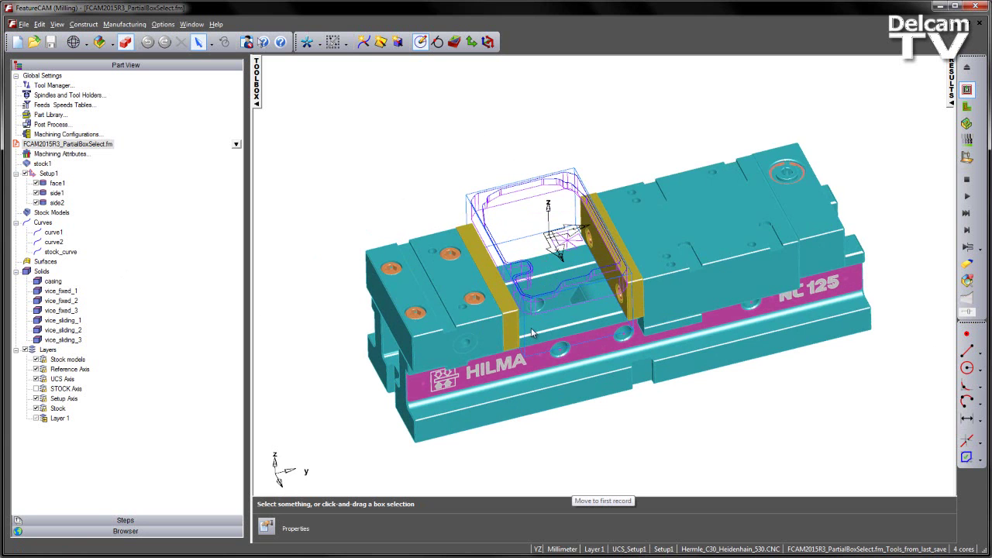
{"action": "middle_click_drag", "start_coordinate": [532, 334], "coordinate": [497, 319]}
{"action": "middle_click_drag", "start_coordinate": [682, 124], "coordinate": [682, 141]}
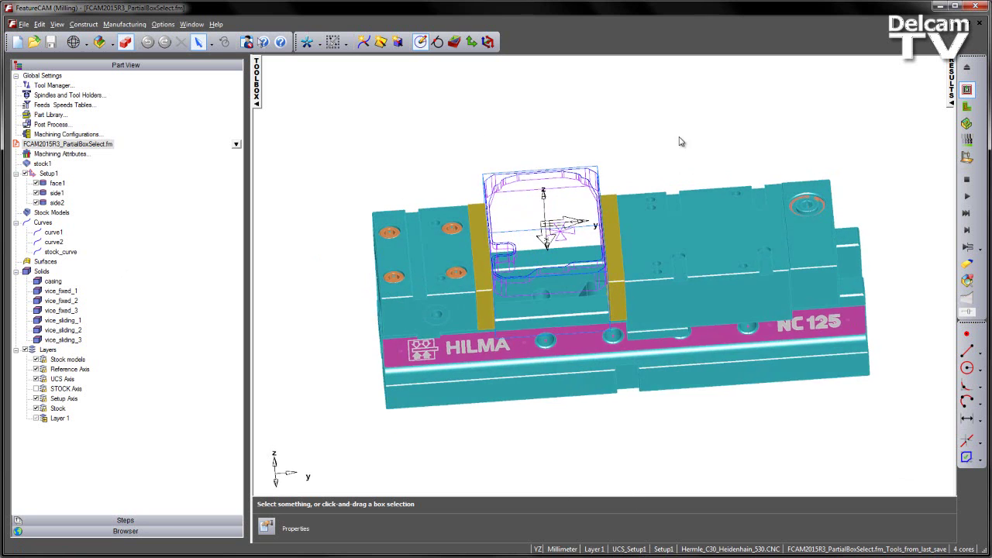
{"action": "scroll", "coordinate": [683, 141], "scroll_direction": "up", "scroll_amount": 2}
{"action": "left_click", "coordinate": [215, 45]}
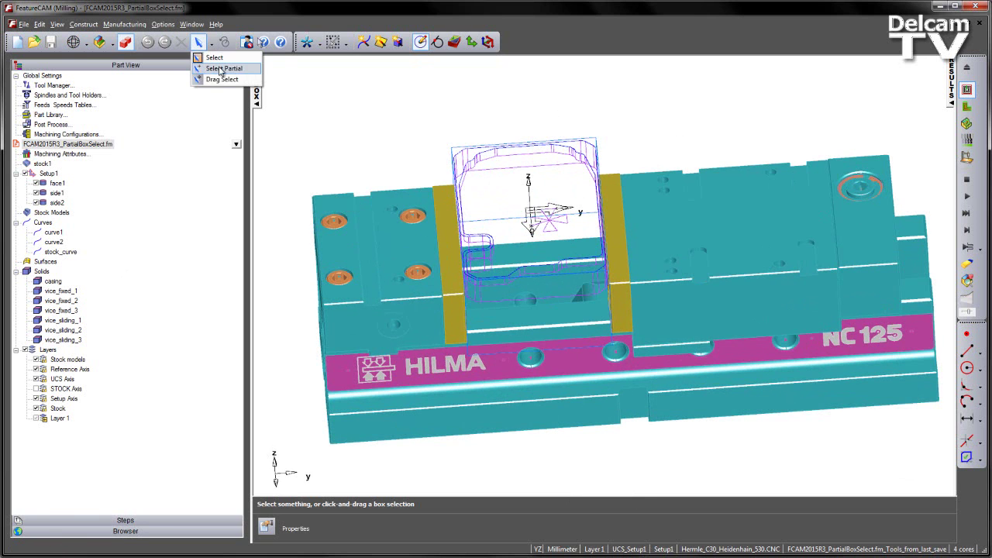
{"action": "left_click", "coordinate": [223, 71]}
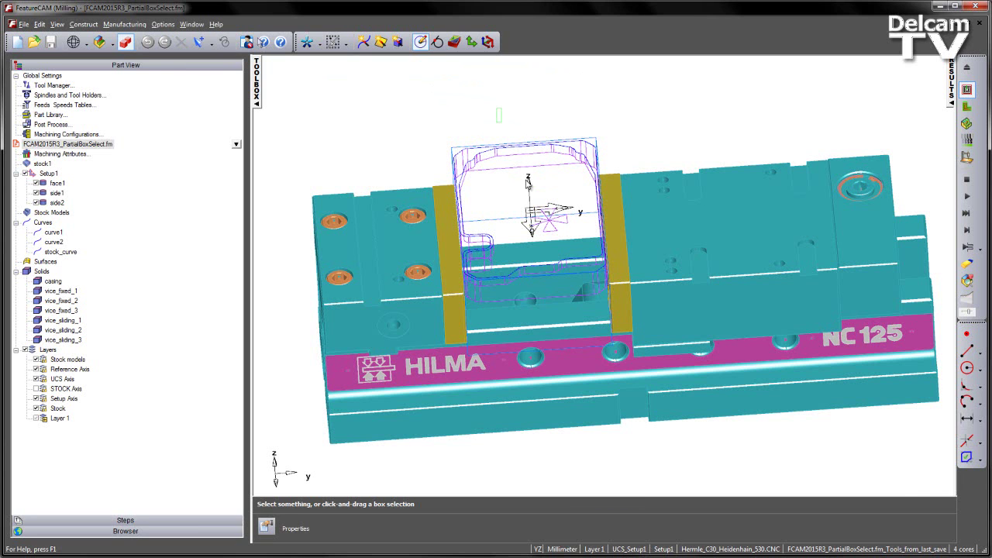
{"action": "left_click_drag", "start_coordinate": [527, 182], "coordinate": [570, 238]}
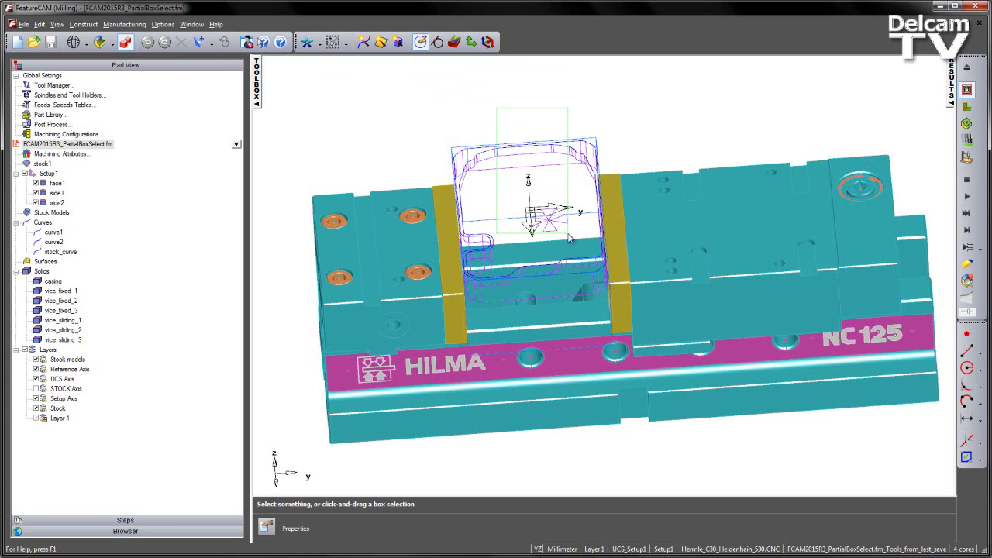
{"action": "left_click_drag", "start_coordinate": [570, 239], "coordinate": [570, 239]}
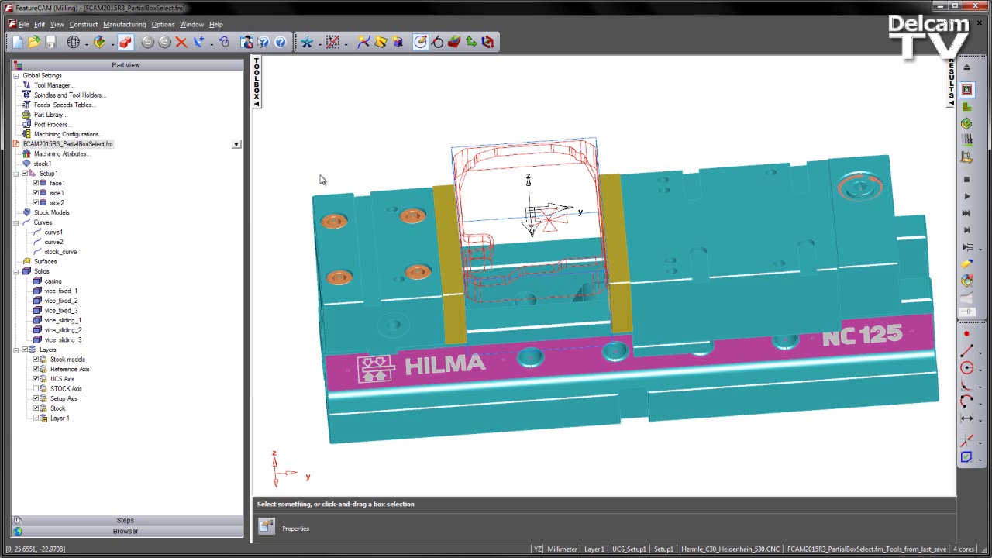
Create a new layer named "Features + Curves"
{"action": "right_click", "coordinate": [48, 351]}
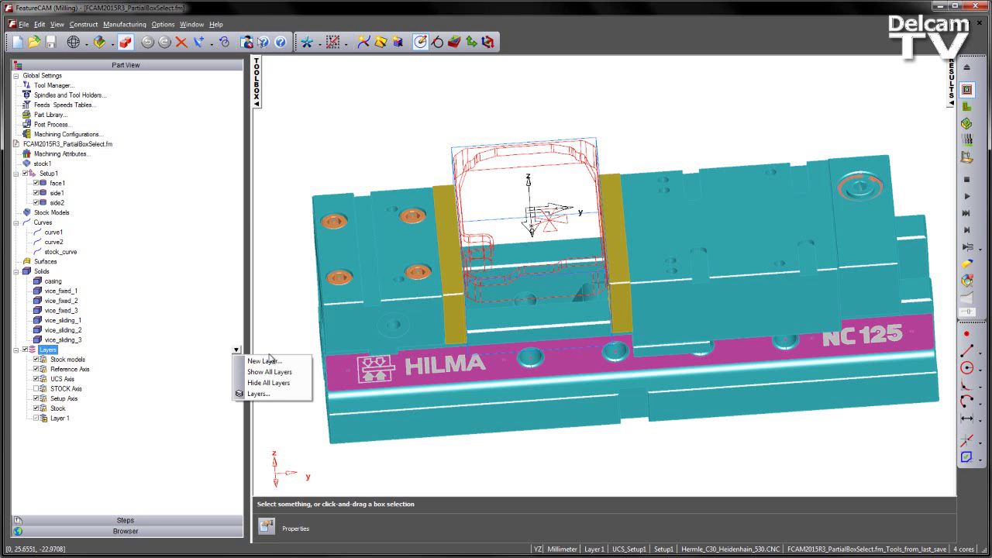
{"action": "left_click", "coordinate": [264, 361]}
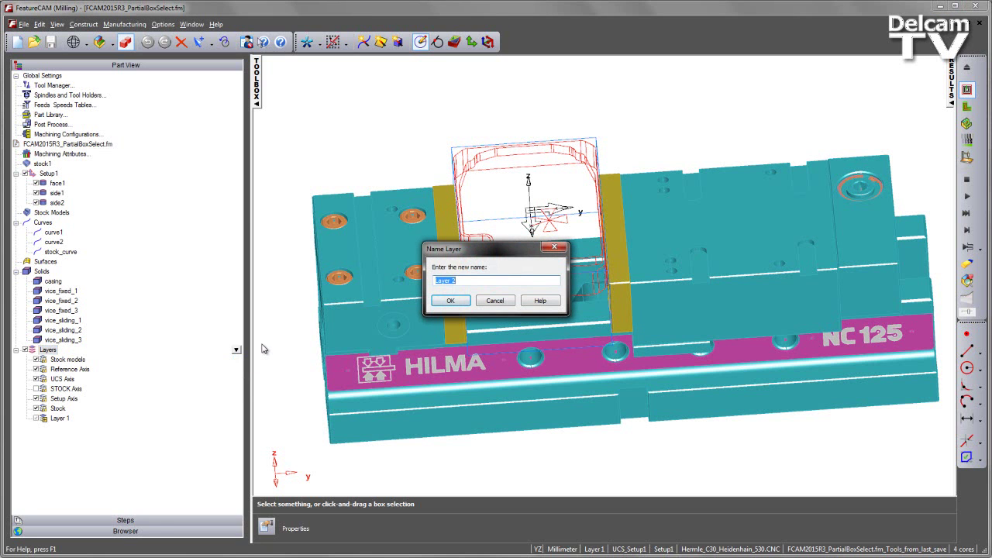
{"action": "type", "text": "Features + Curves"}
{"action": "left_click", "coordinate": [439, 303]}
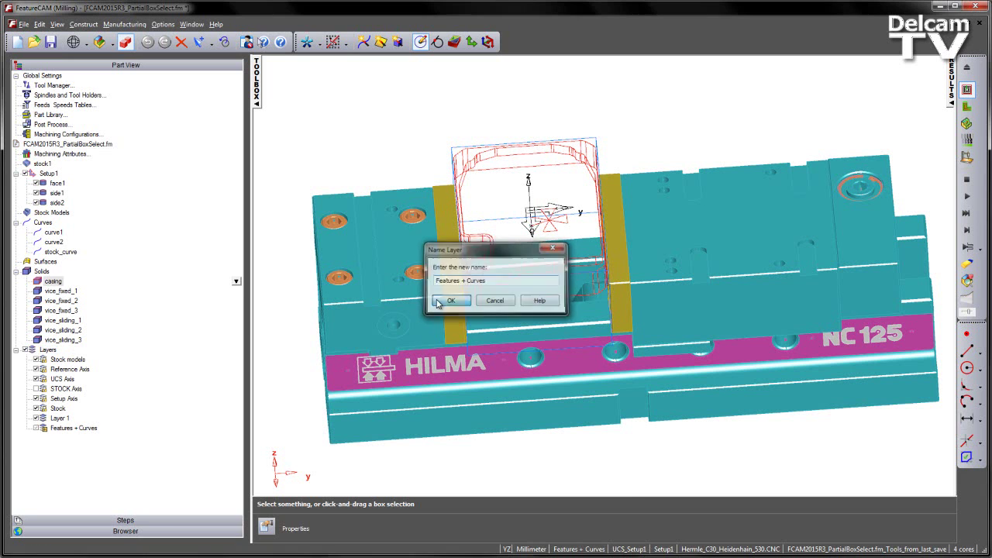
Move the selected features and curves to the Features + Curves layer
{"action": "right_click", "coordinate": [488, 160]}
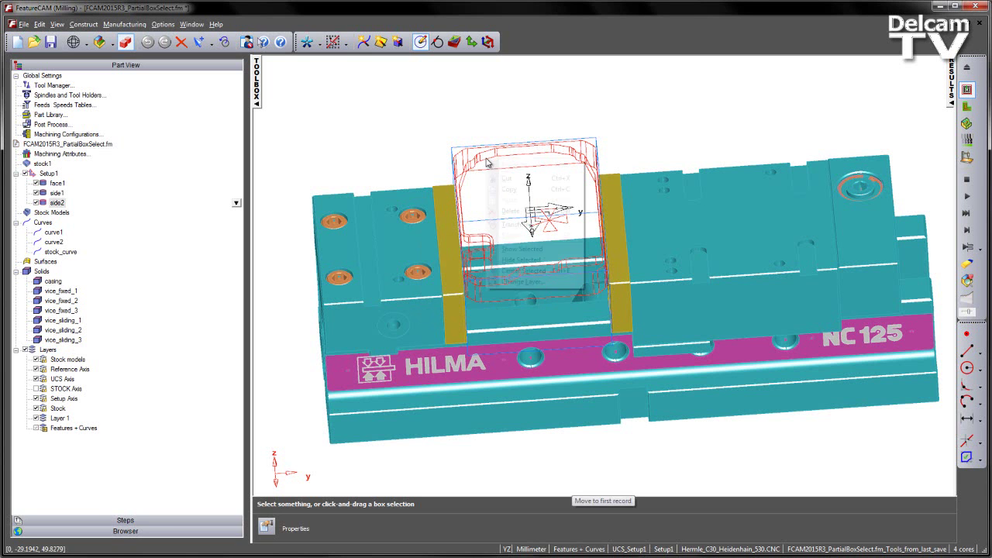
{"action": "left_click", "coordinate": [530, 282]}
{"action": "left_click", "coordinate": [776, 481]}
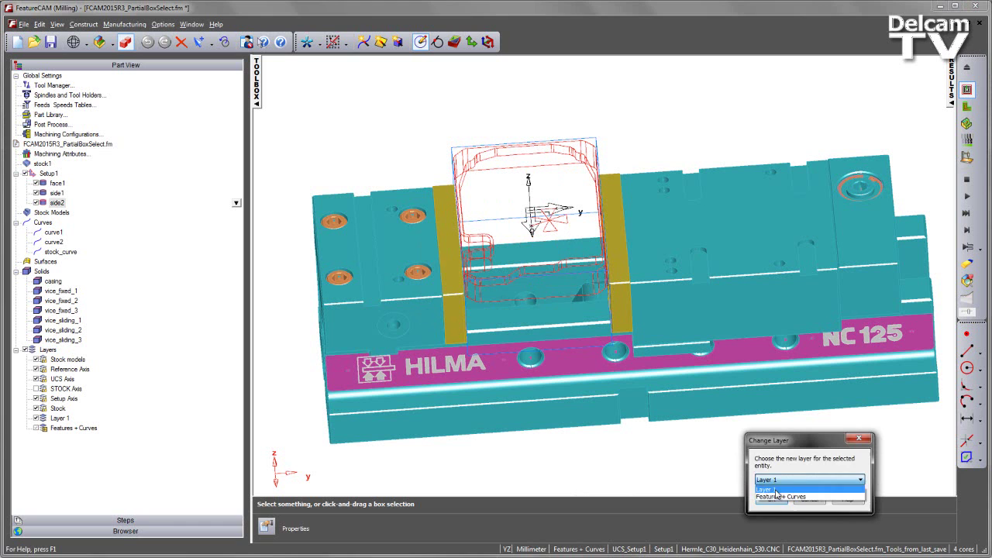
{"action": "left_click", "coordinate": [783, 500]}
{"action": "left_click", "coordinate": [773, 499]}
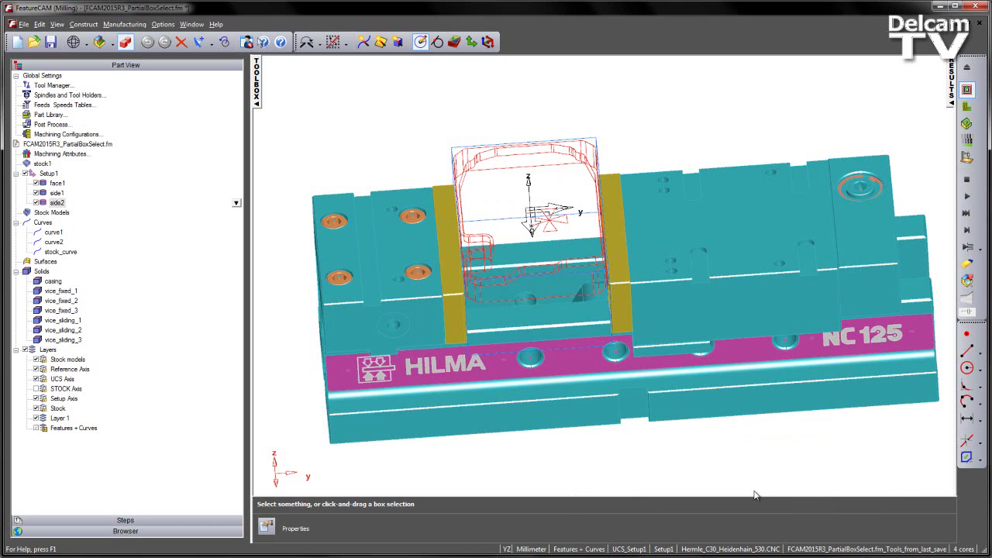
Make Layer 1 the active layer and hide the Features + Curves layer
{"action": "left_click", "coordinate": [48, 418]}
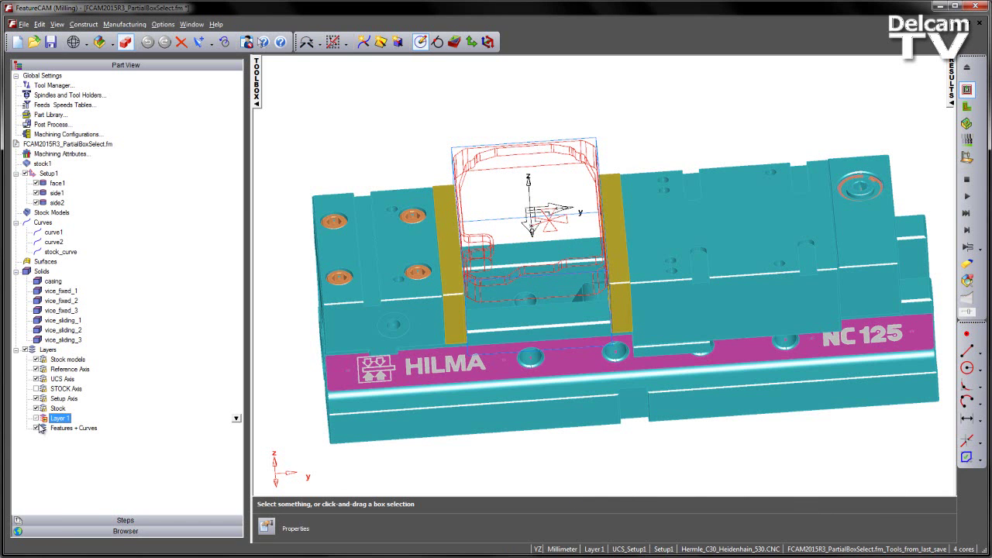
{"action": "left_click", "coordinate": [36, 428]}
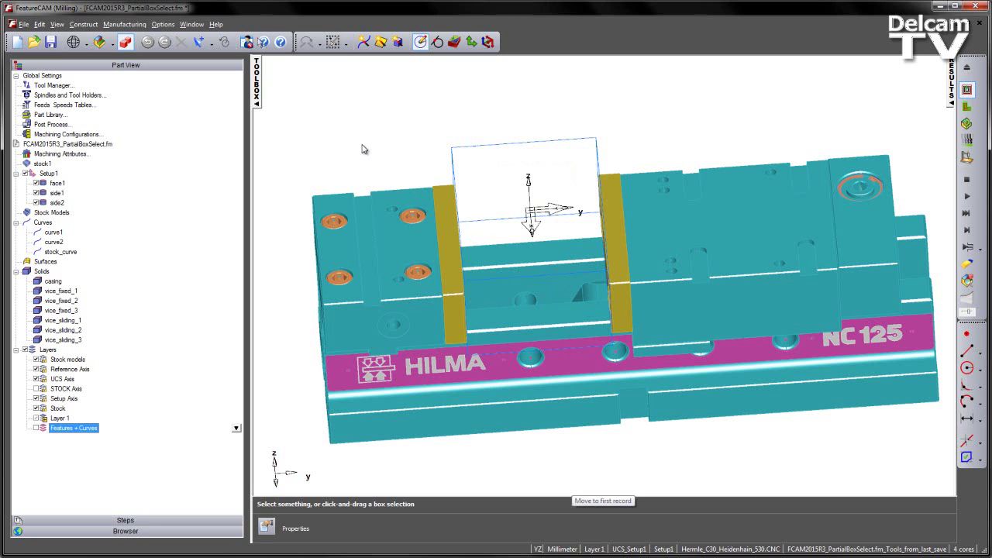